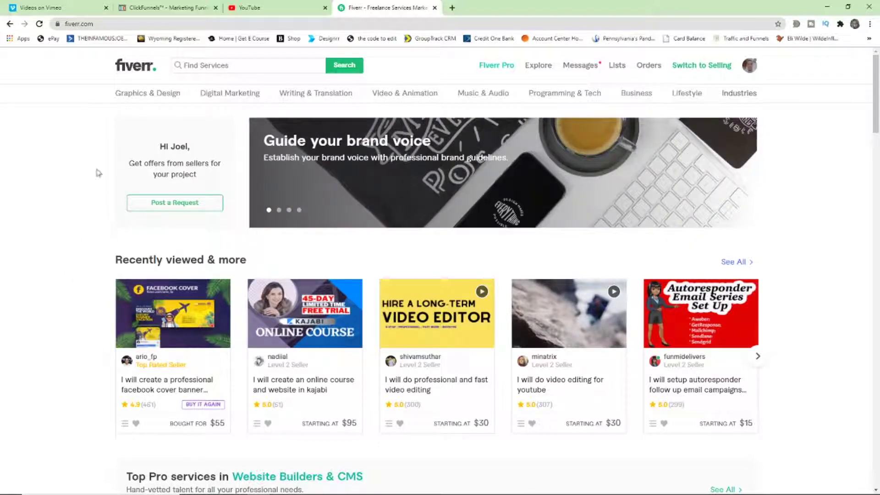
Search Fiverr's services for "thumbnail"
click(220, 65)
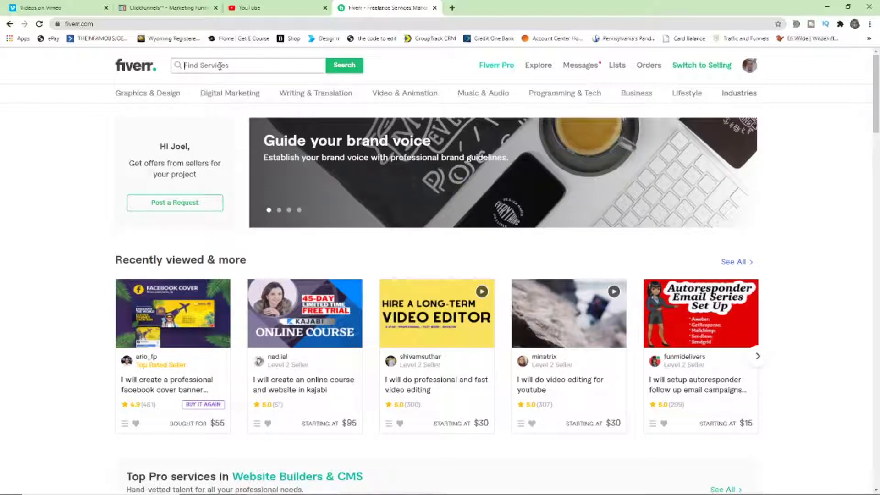
text(thumbnail)
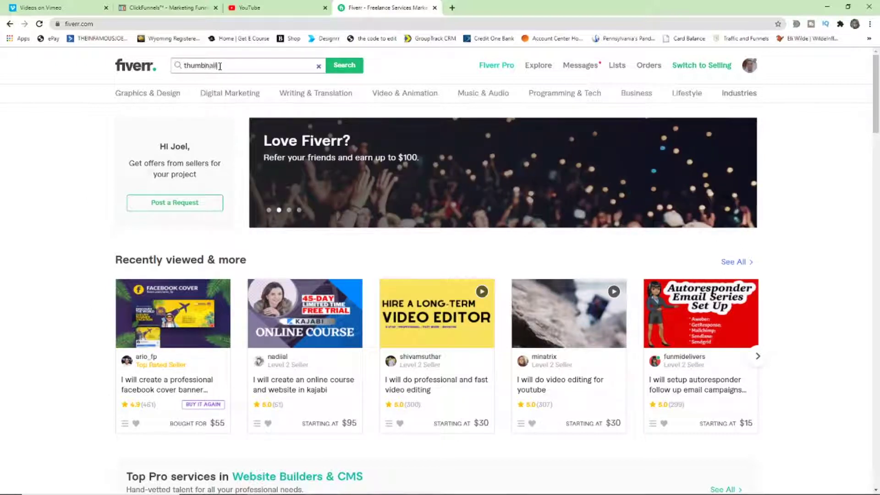
key(Return)
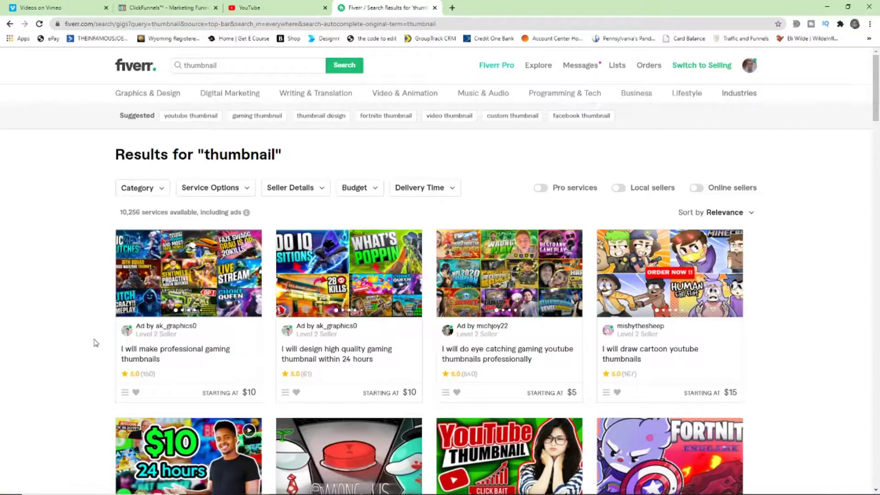
Browse the thumbnail services and open the "I will design viral youtube thumbnail" gig by dezinee
scroll(94, 345, down, 1)
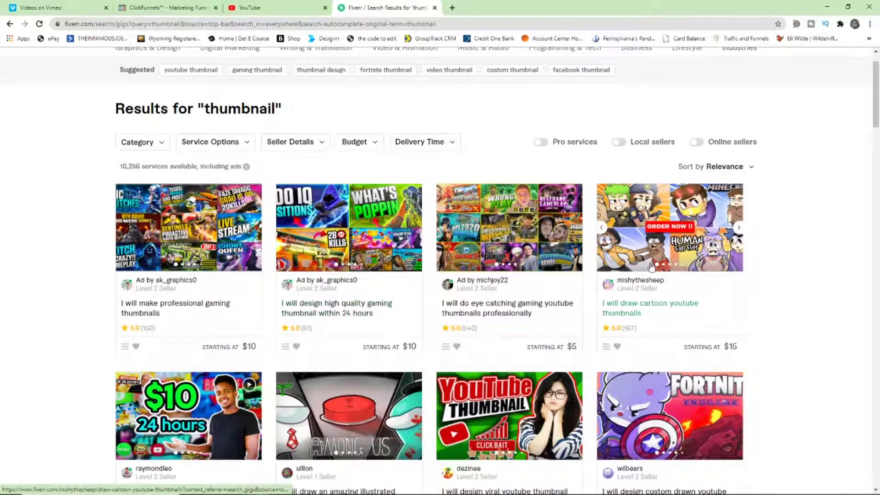
scroll(833, 262, down, 2)
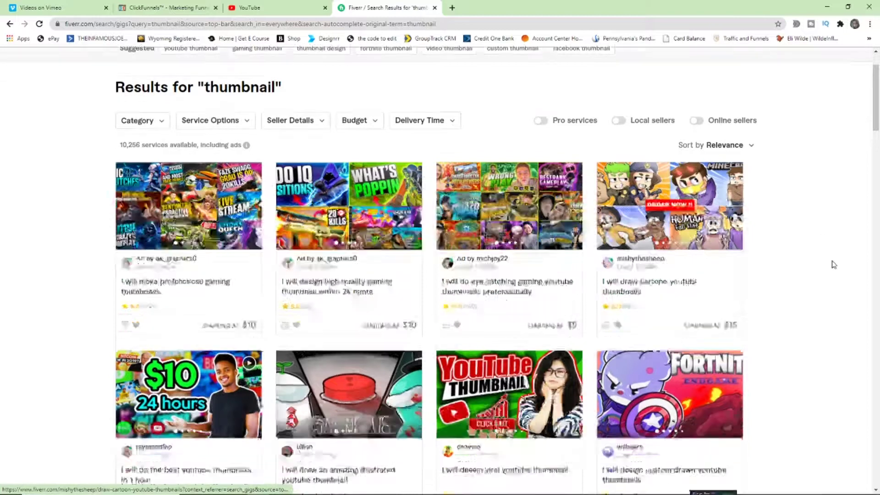
scroll(783, 249, down, 2)
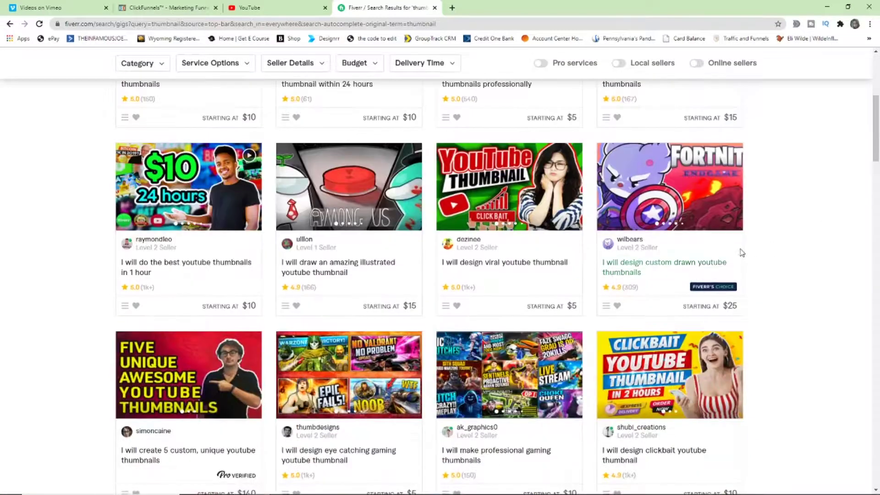
scroll(742, 251, down, 3)
scroll(742, 251, up, 3)
click(499, 239)
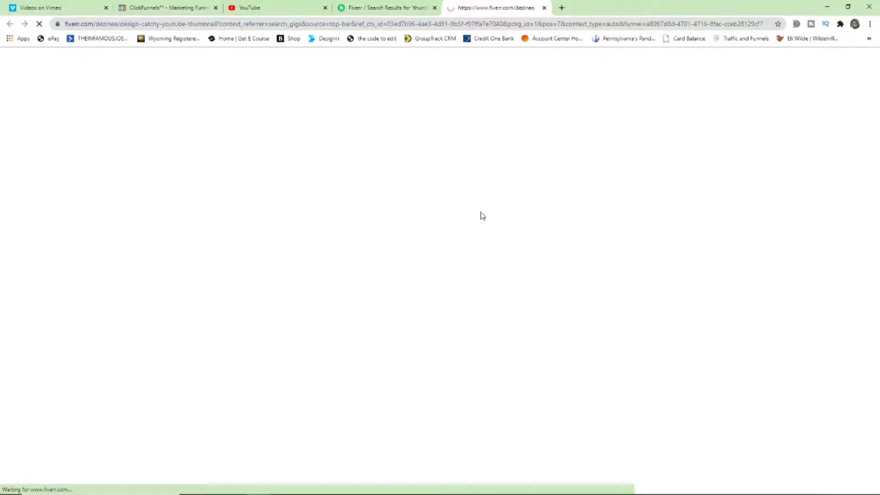
Compare the gig's Basic, Standard and Premium packages, including the source file entry of the Standard package
scroll(813, 251, down, 1)
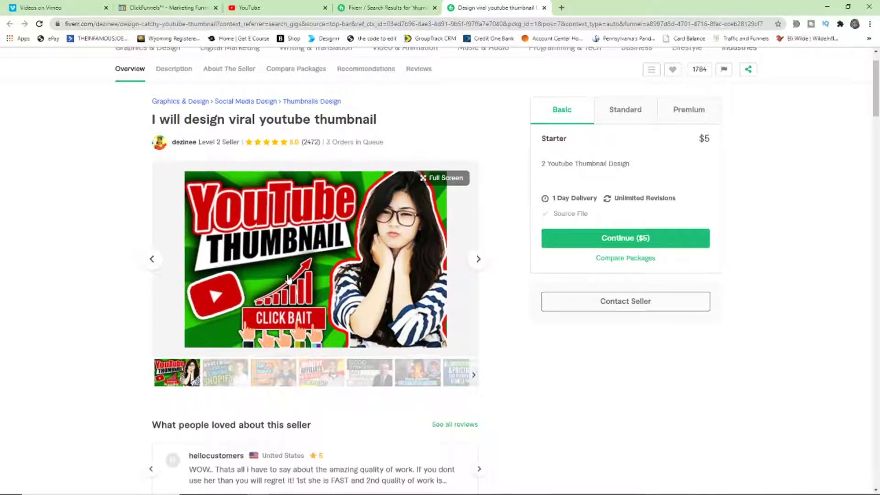
click(625, 112)
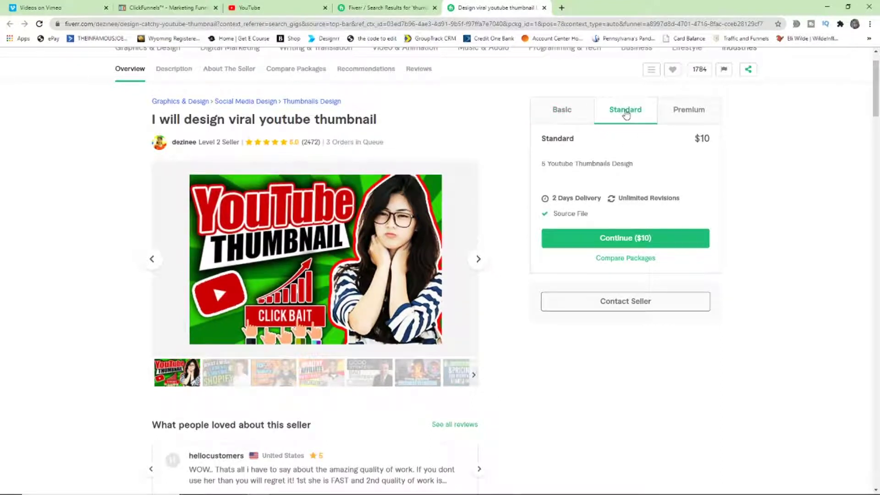
click(684, 113)
click(555, 112)
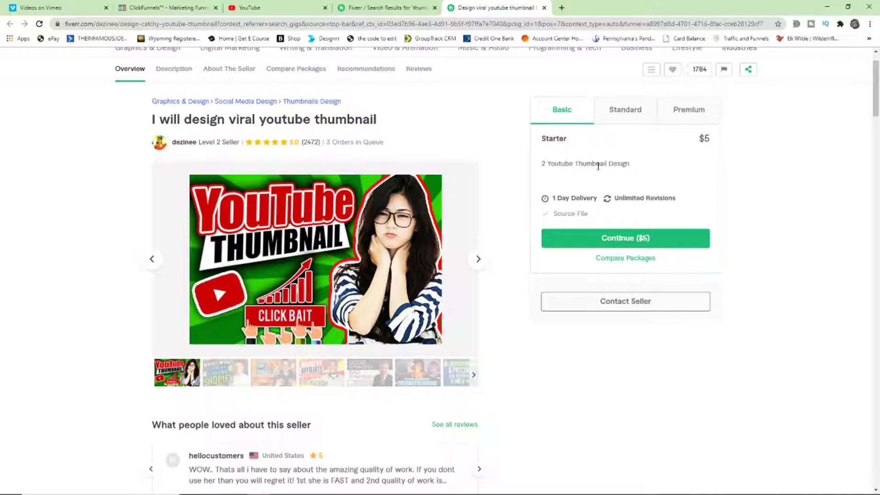
click(622, 120)
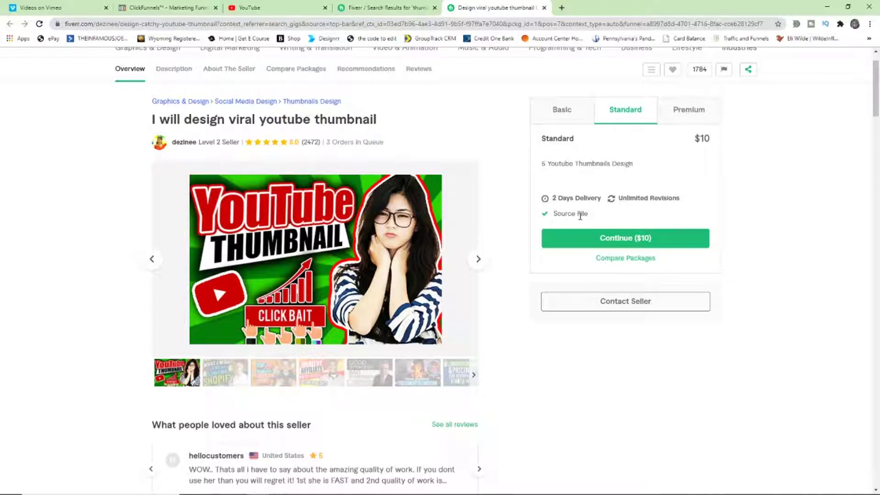
drag(593, 215, 552, 216)
click(612, 210)
Switch to Photoshop and scribble a looping brush stroke across the diagram in Untitled-1
click(828, 7)
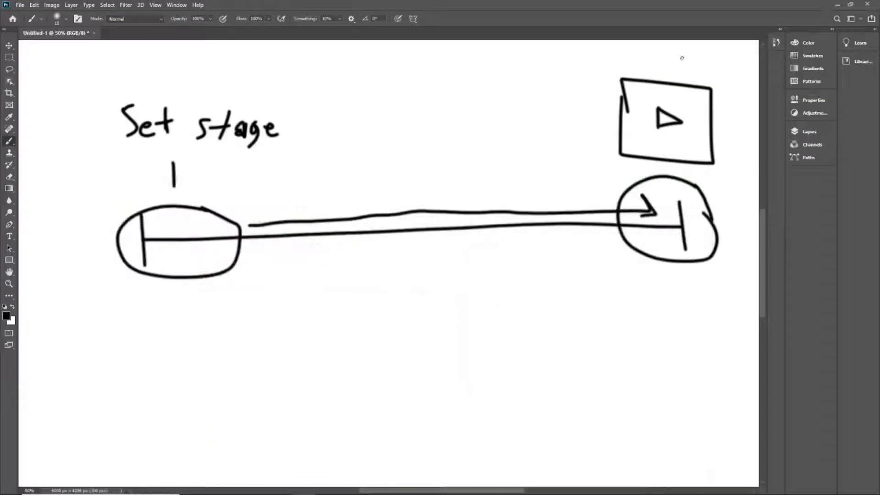
mouse_move(376, 183)
mouse_down()
mouse_move(400, 274)
mouse_move(545, 313)
mouse_move(453, 115)
mouse_up()
click(842, 5)
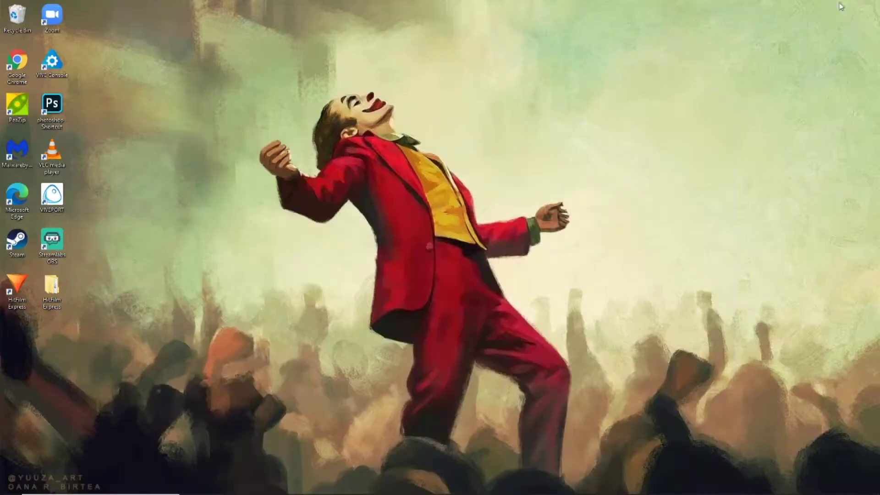
click(304, 486)
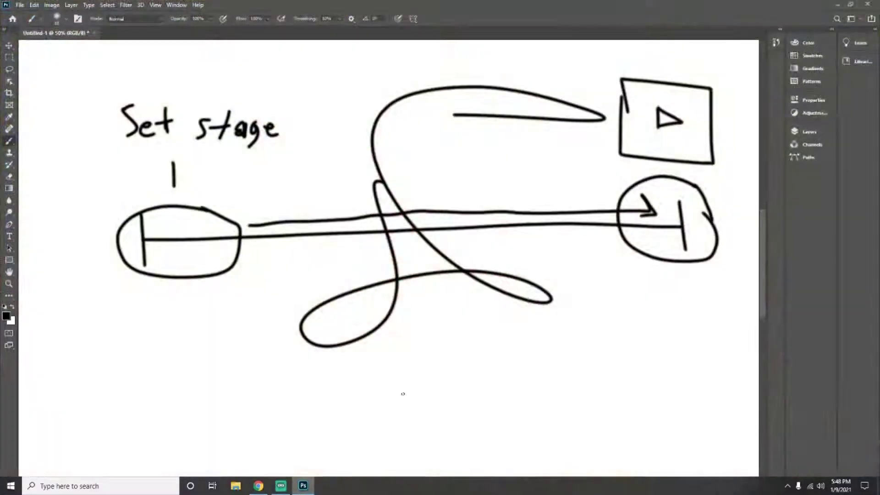
Open "good to be crazy thumbnail" from the Work Stuff > Photoshop stuff folder on Hard Disk (D:)
click(19, 5)
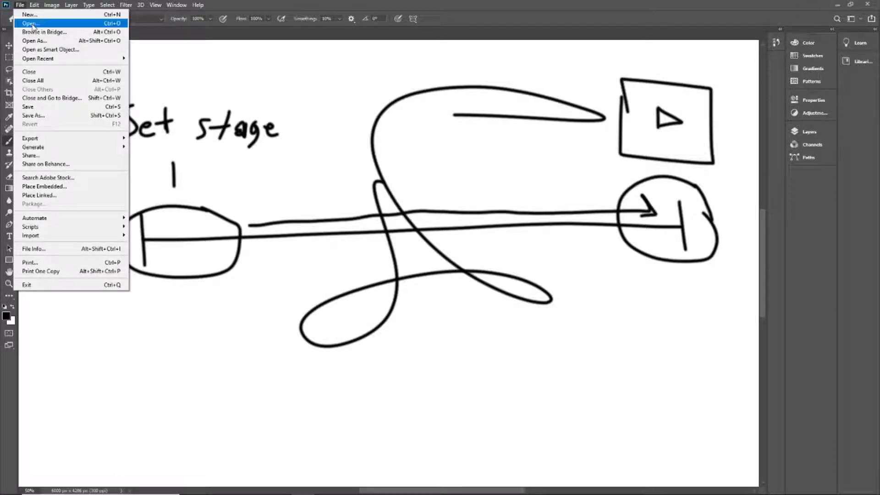
click(33, 27)
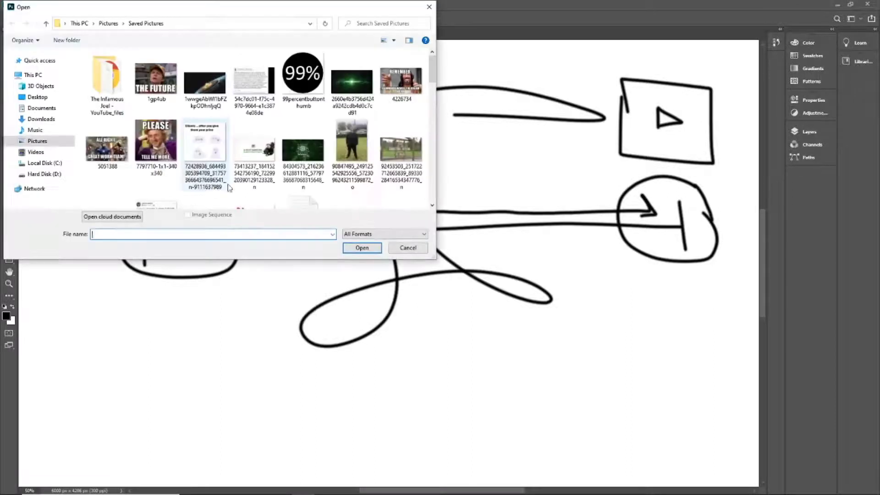
click(45, 173)
double_click(112, 87)
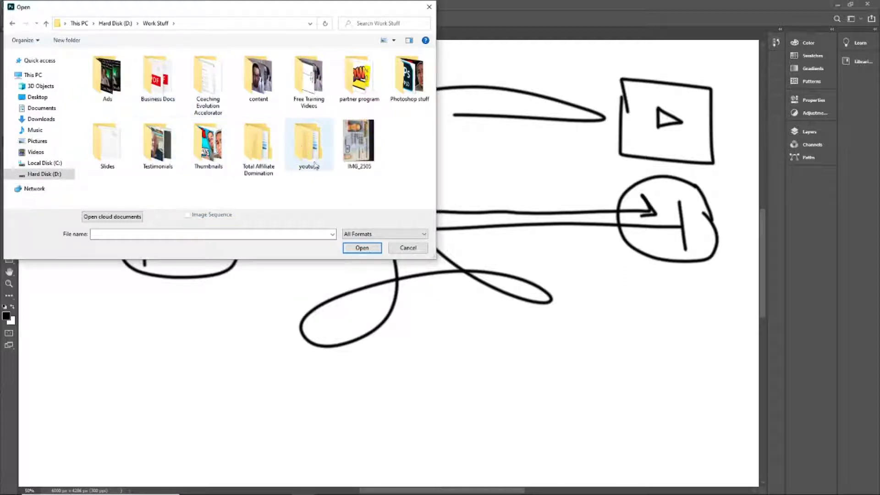
double_click(405, 78)
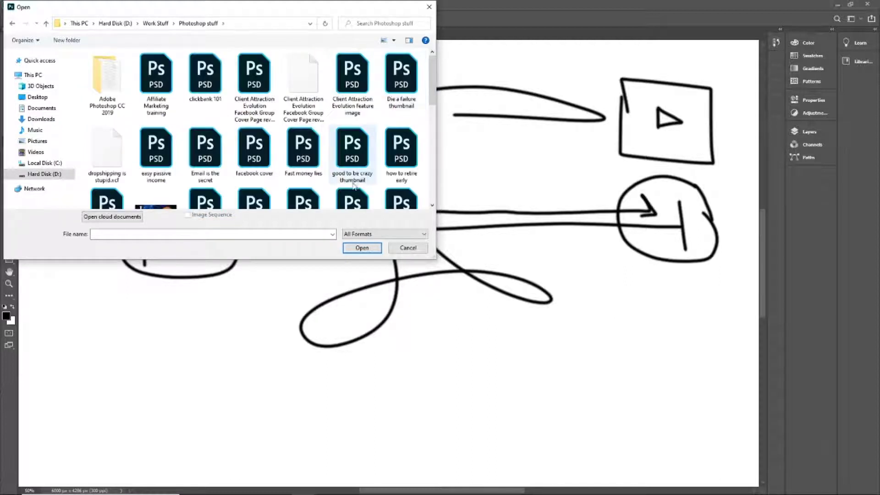
click(357, 149)
double_click(357, 149)
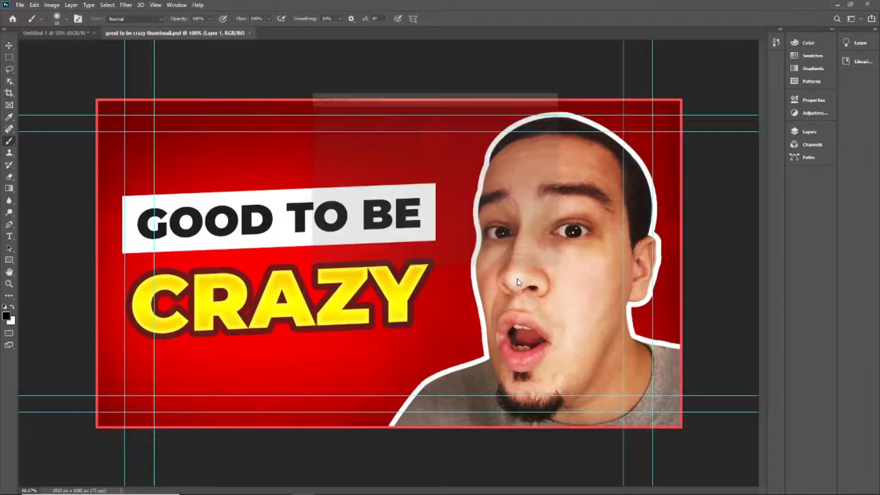
Try to edit the "GOOD TO BE" headline with the Type tool
click(531, 255)
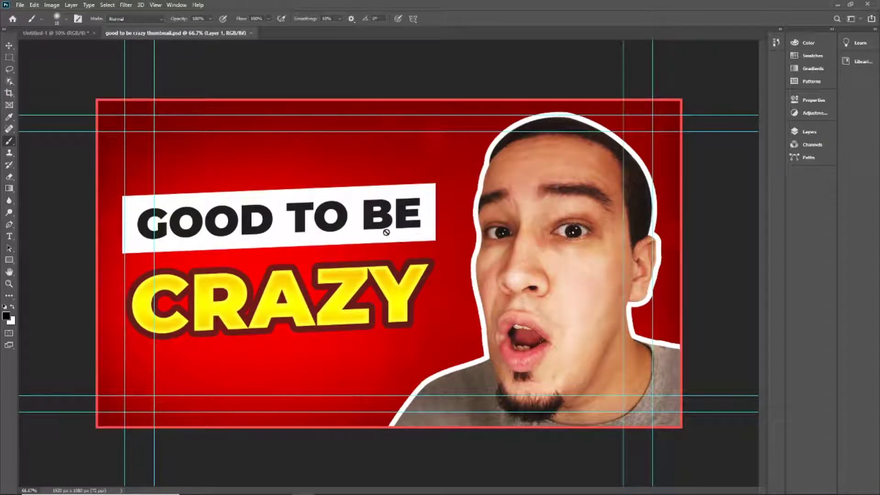
click(401, 227)
click(427, 193)
click(9, 236)
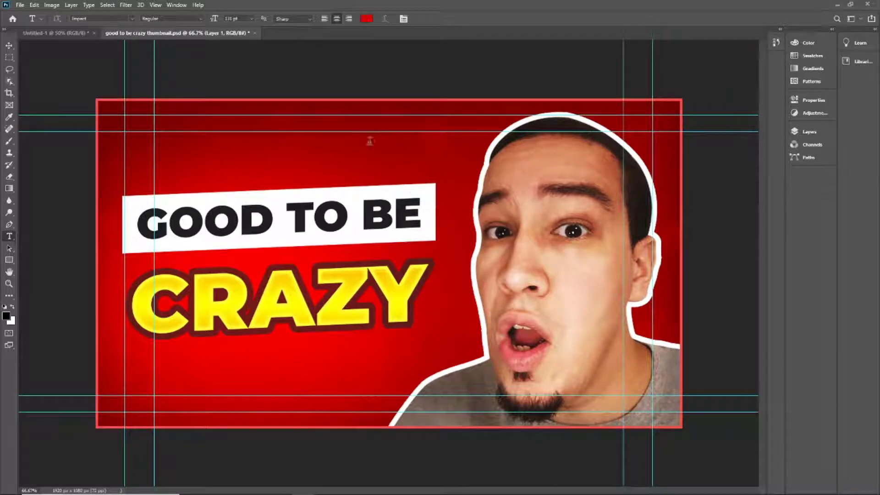
click(429, 213)
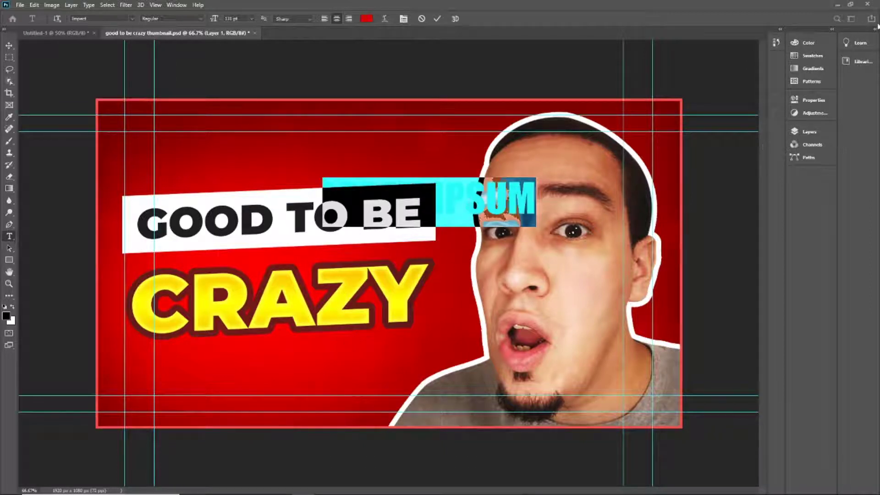
Expand the collapsed color, properties and layer controls so the document's layer list is displayed
click(869, 42)
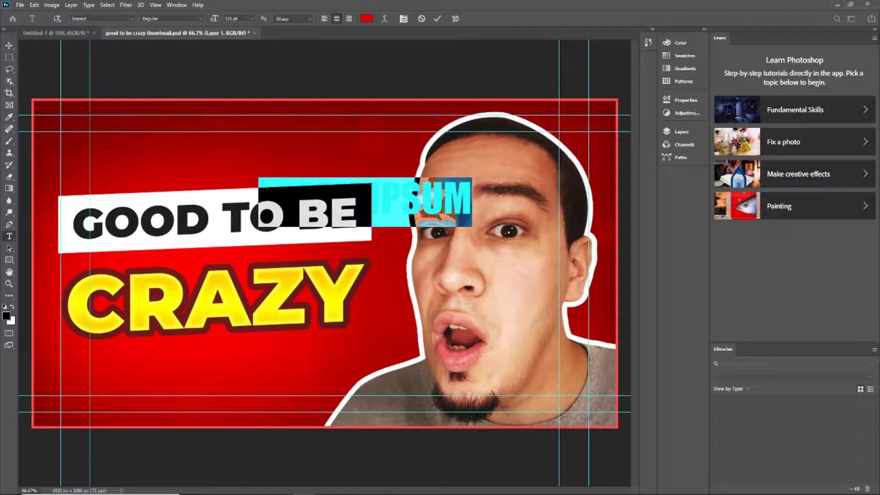
click(876, 30)
click(835, 31)
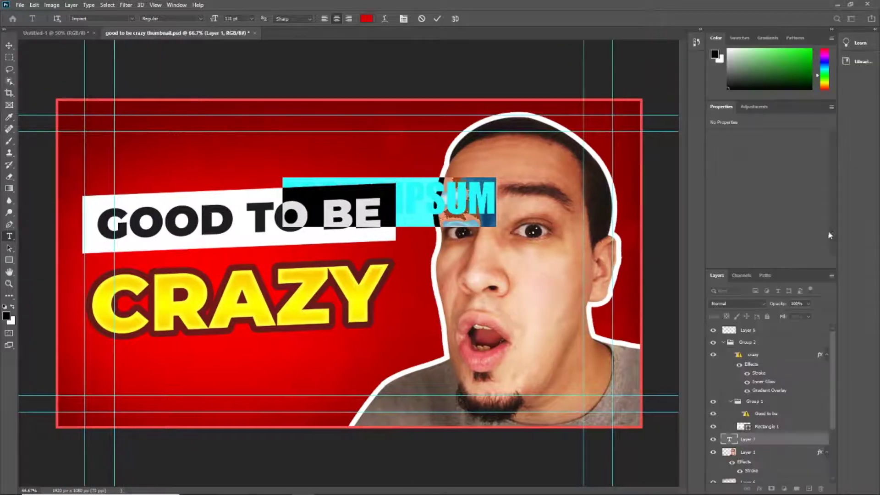
Delete the stray "Lorem Ipsum" text layer
click(752, 439)
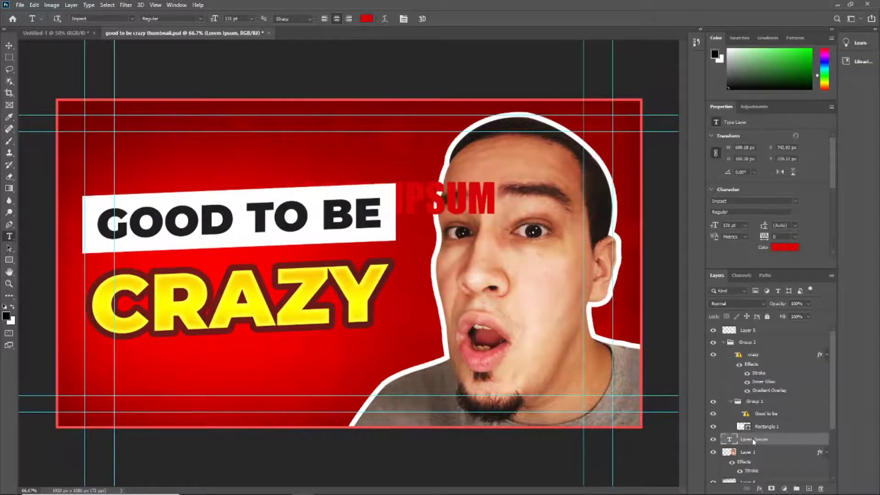
right_click(753, 440)
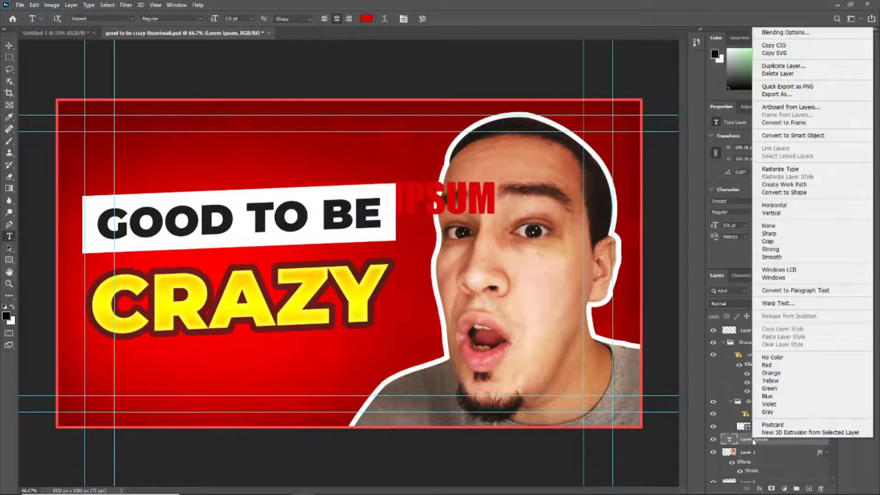
click(782, 74)
click(395, 184)
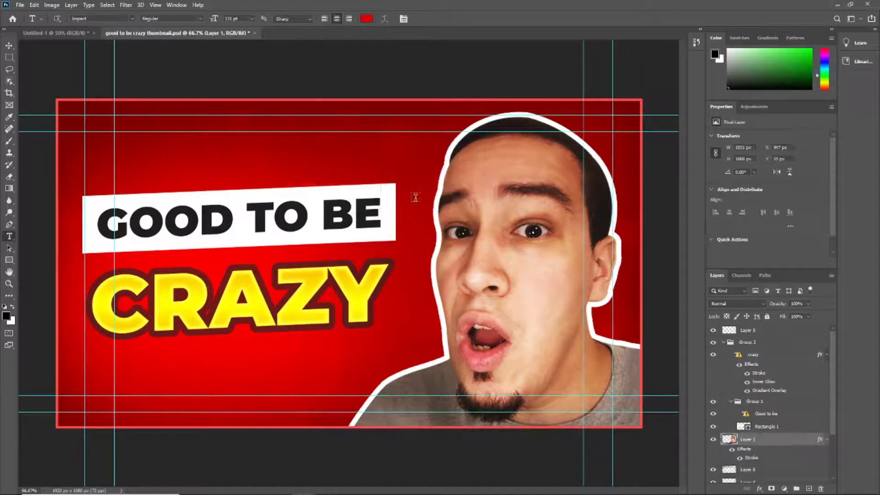
Replace the "GOOD TO BE" text on the white banner with "START BEING", accepting substitution of the missing font
click(304, 217)
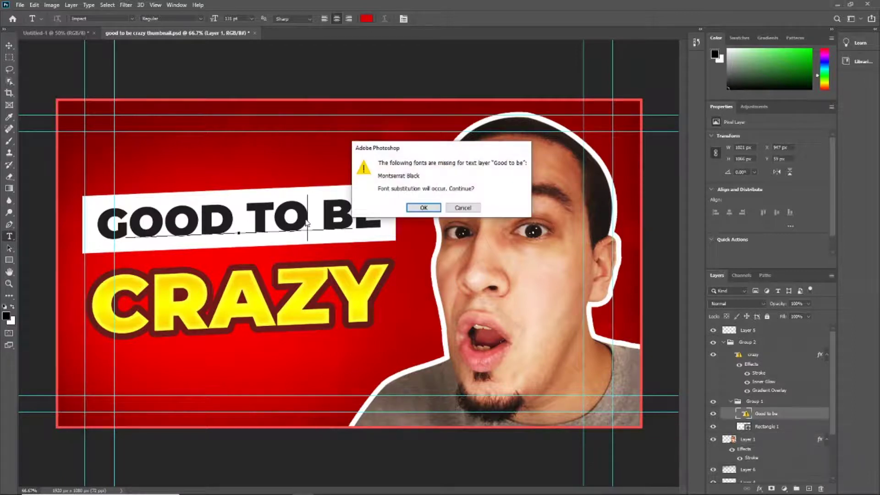
click(433, 207)
key(End)
key(BackSpace)
key(BackSpace)
key(BackSpace)
key(BackSpace)
key(BackSpace)
key(BackSpace)
key(BackSpace)
key(BackSpace)
key(BackSpace)
key(BackSpace)
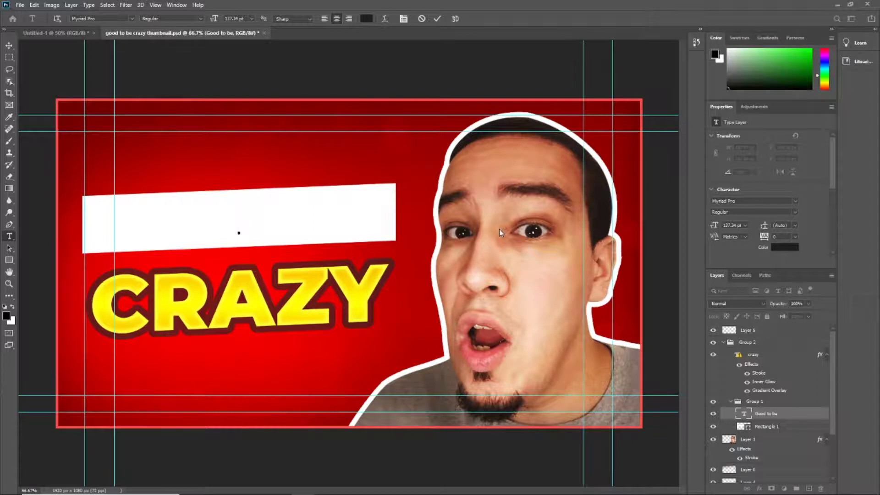
text(START )
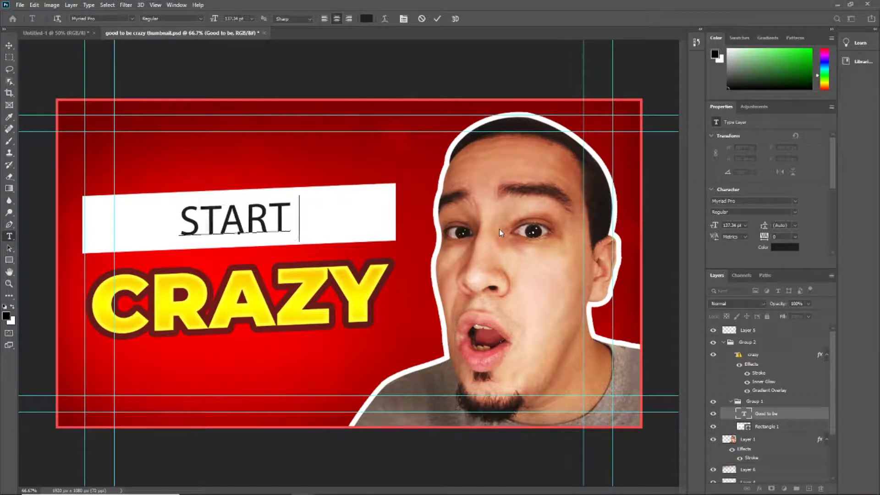
text(BEING)
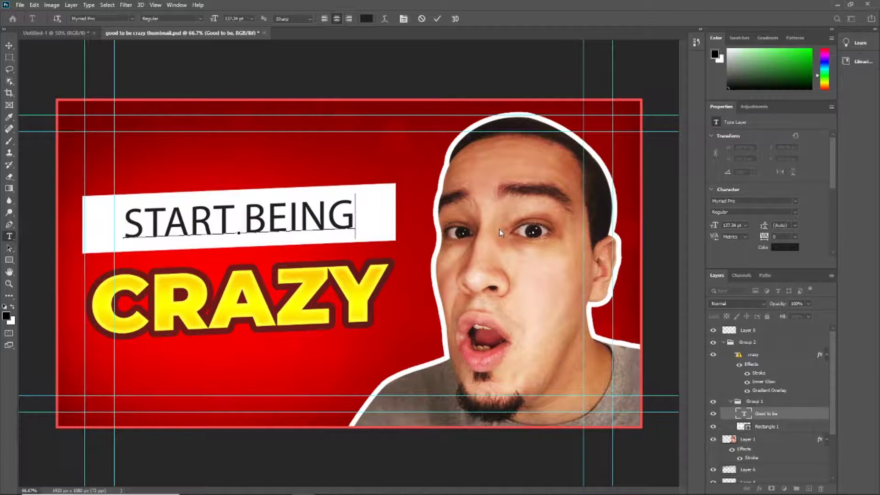
key(ctrl+Return)
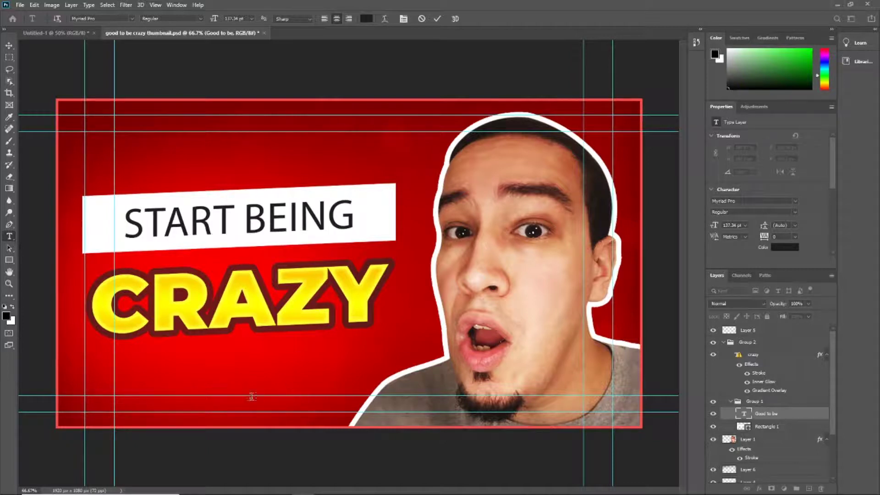
Replace the yellow "CRAZY" headline with "SUCCESSFUL", accepting substitution of the missing Montserrat Black font
click(335, 307)
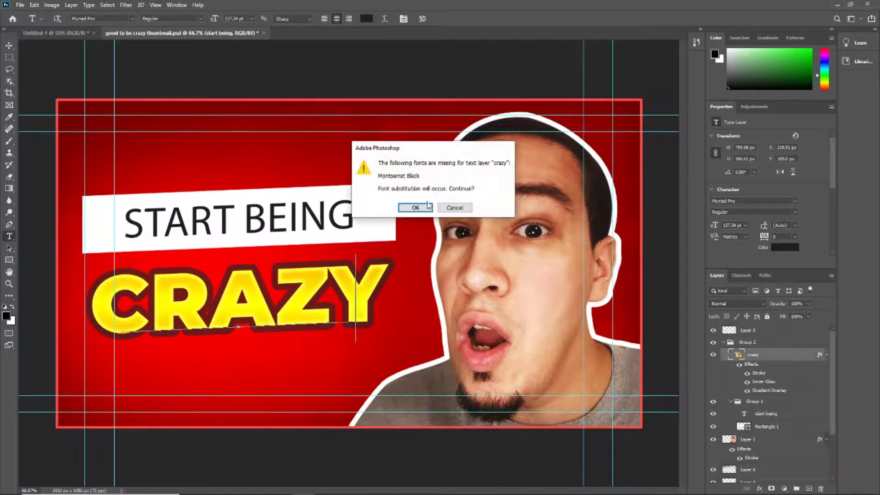
click(426, 212)
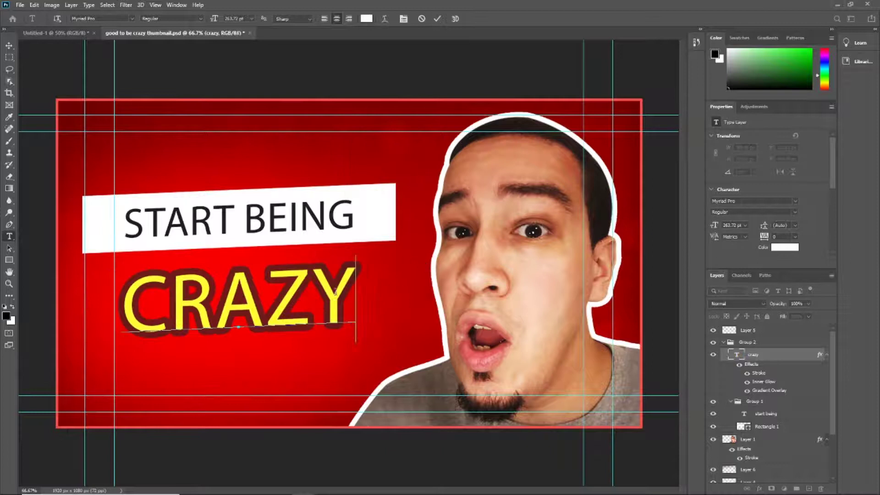
key(BackSpace)
key(BackSpace)
key(BackSpace)
key(BackSpace)
key(BackSpace)
text(S)
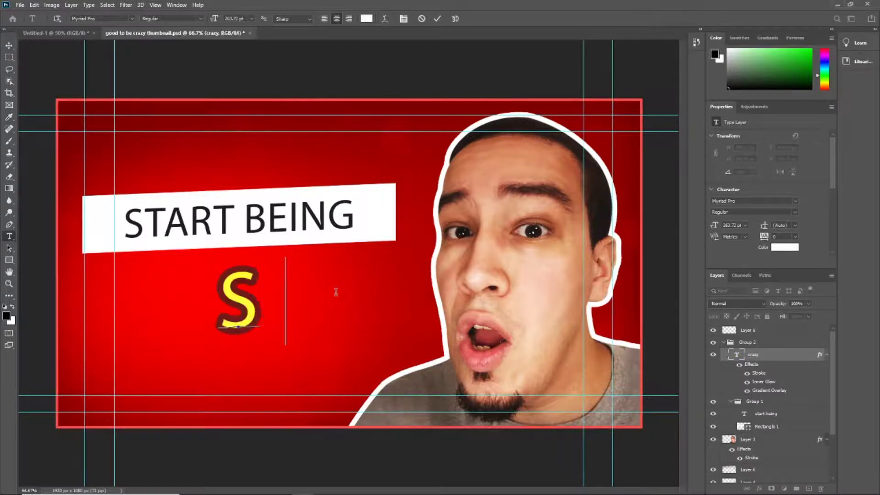
text(UCCESS)
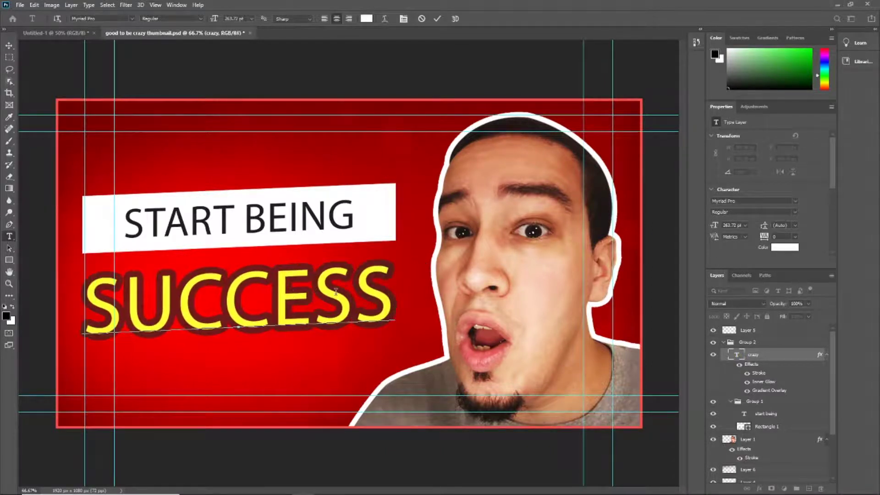
text(FUL)
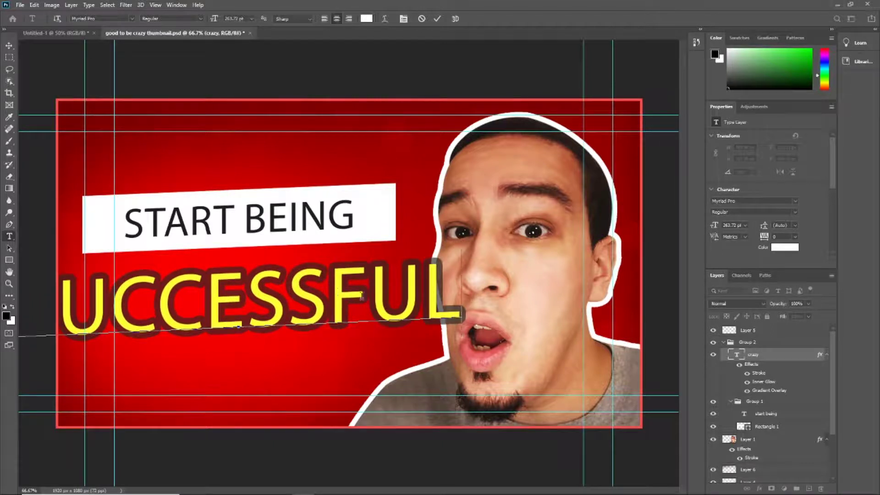
Set the whole "SUCCESSFUL" headline to a font size of 72 pt and commit the text edit
key(ctrl+a)
click(252, 19)
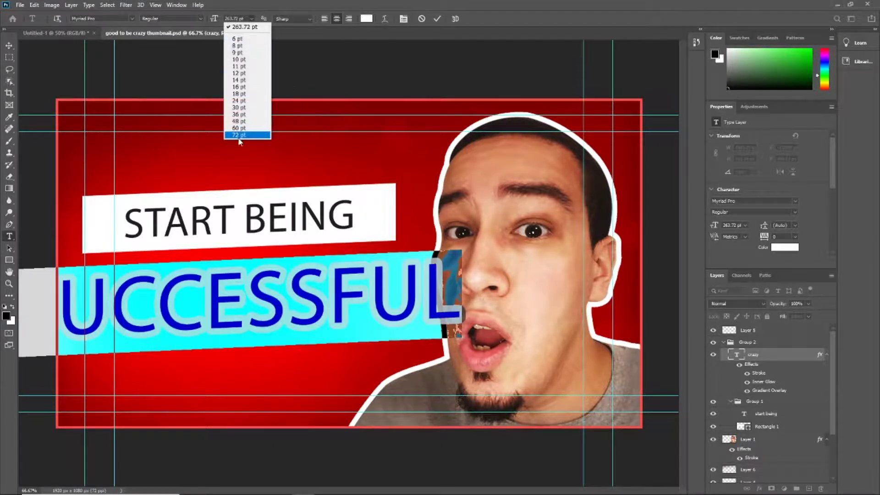
click(248, 134)
click(284, 316)
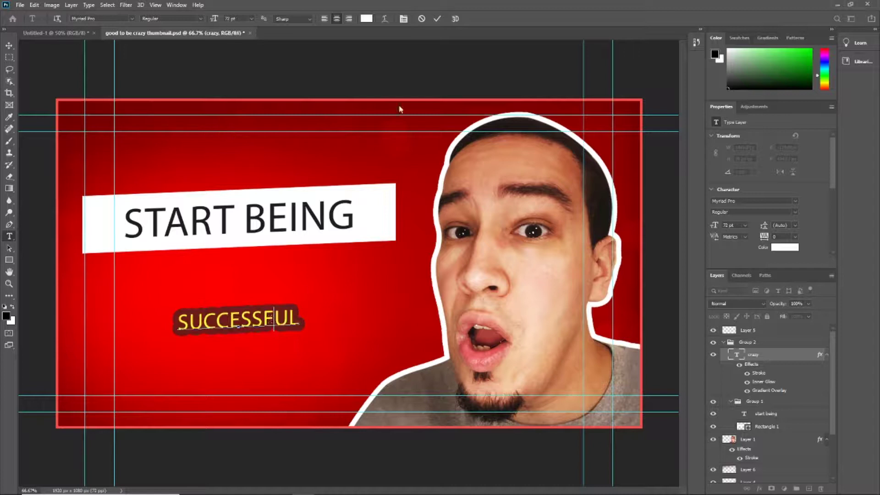
click(438, 19)
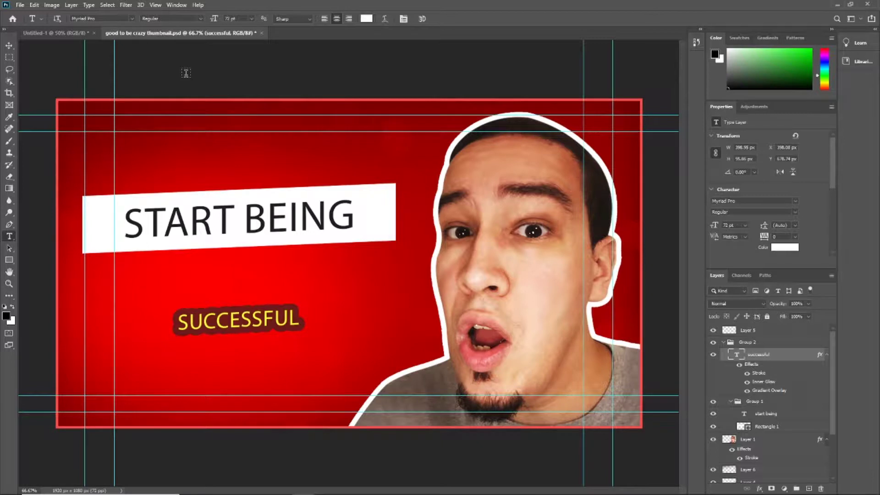
Exit Photoshop without saving the changes to the open documents
click(24, 6)
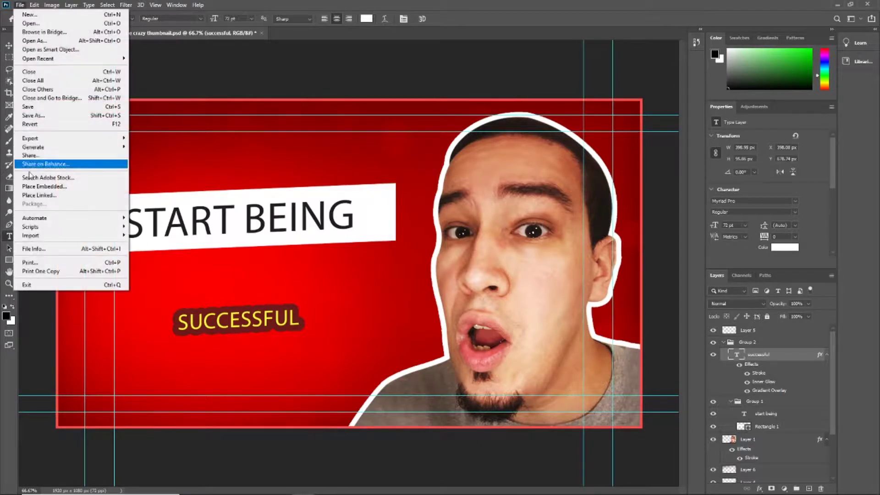
click(29, 285)
click(443, 186)
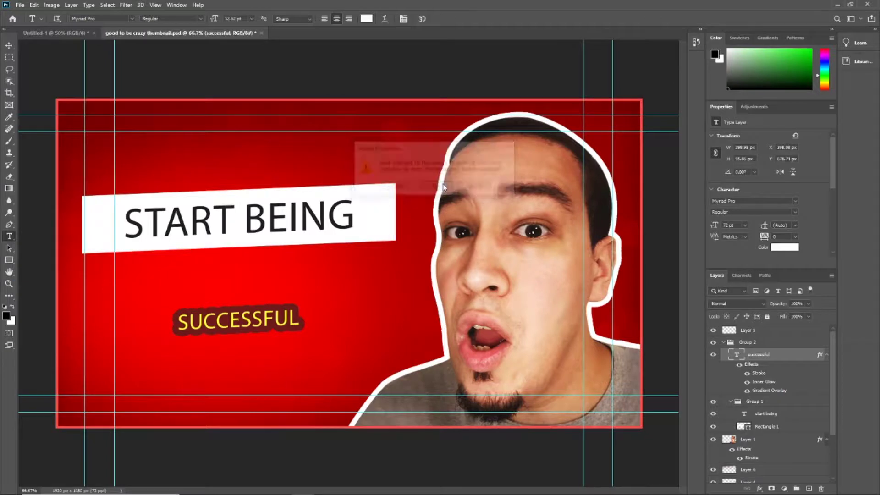
click(436, 187)
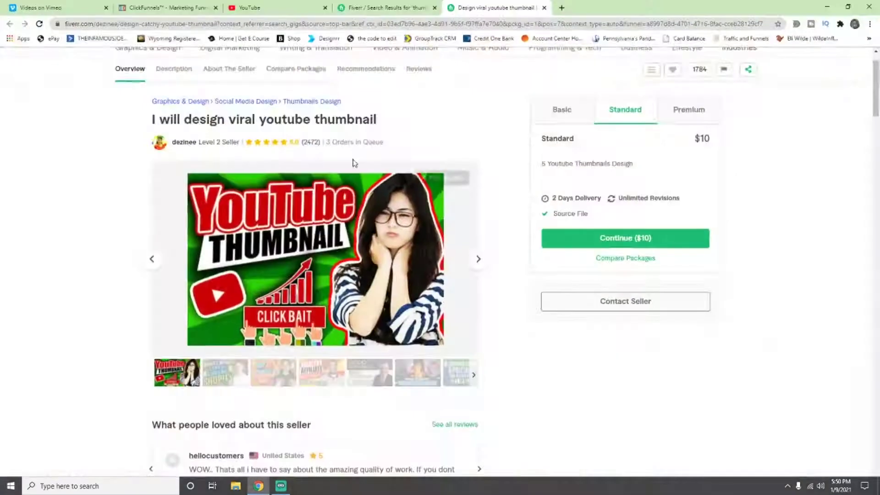
Switch to YouTube in the browser and show the uploaded videos of the signed-in account's own channel
click(266, 7)
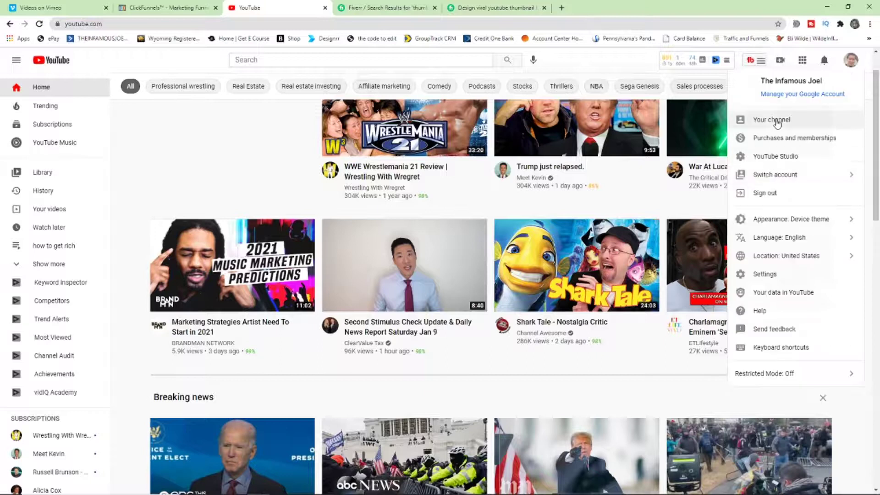
click(775, 121)
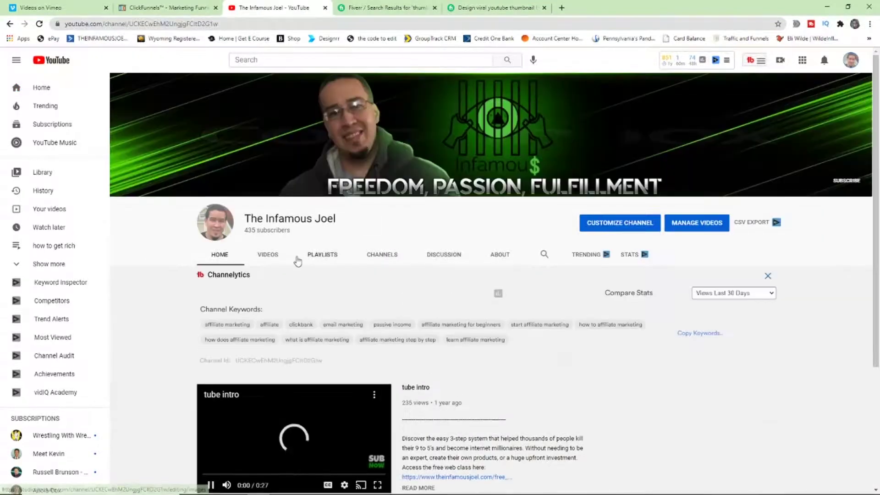
click(270, 255)
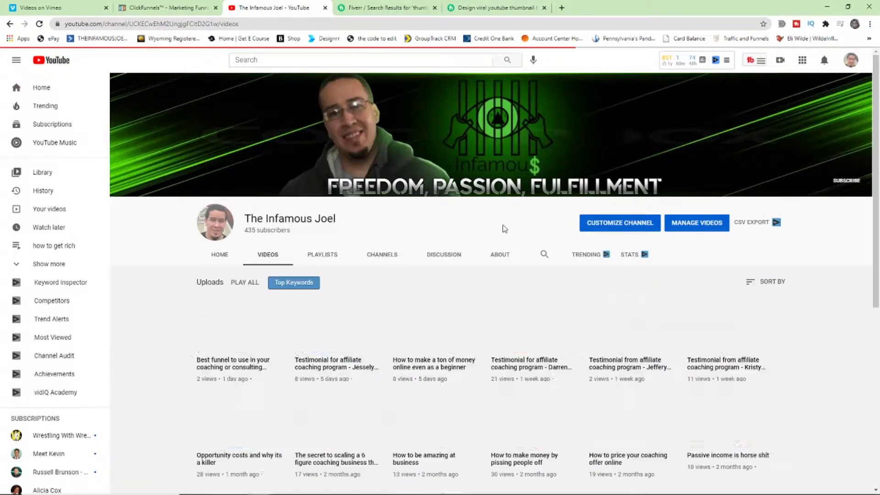
Look through the thumbnails of the channel's uploads from the newest videos to the oldest and back
scroll(421, 268, down, 4)
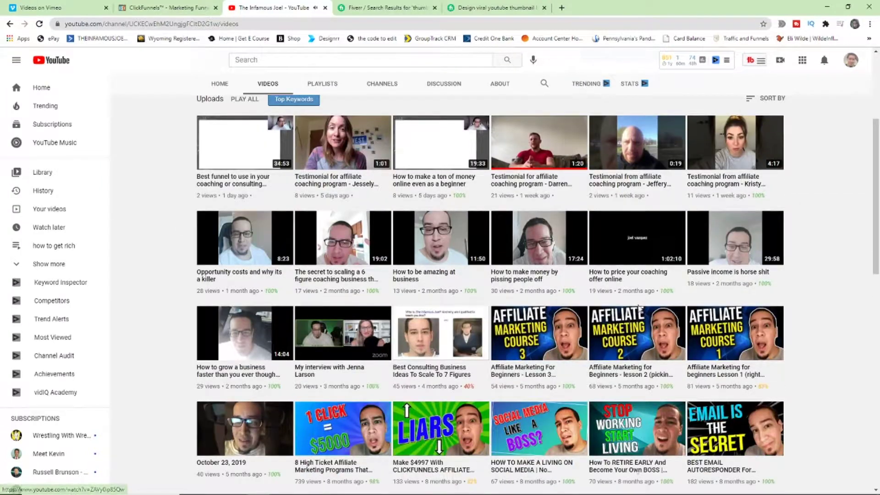
scroll(550, 266, down, 3)
scroll(634, 266, down, 3)
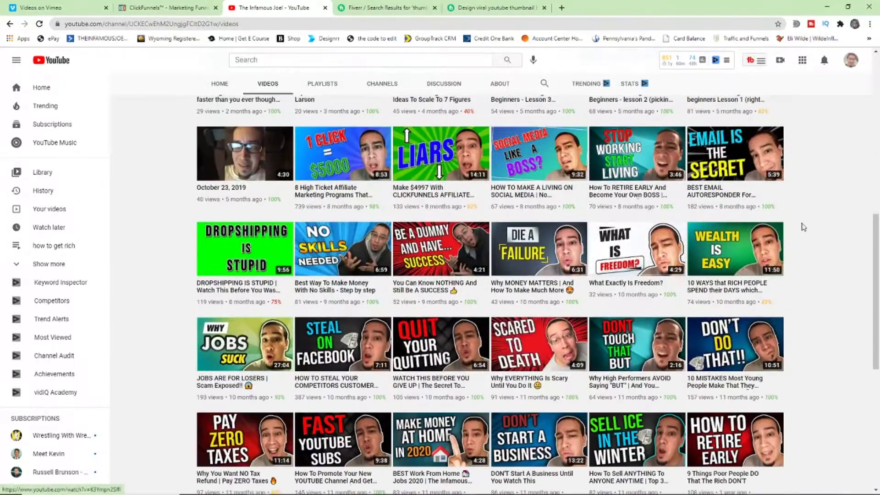
scroll(535, 179, down, 2)
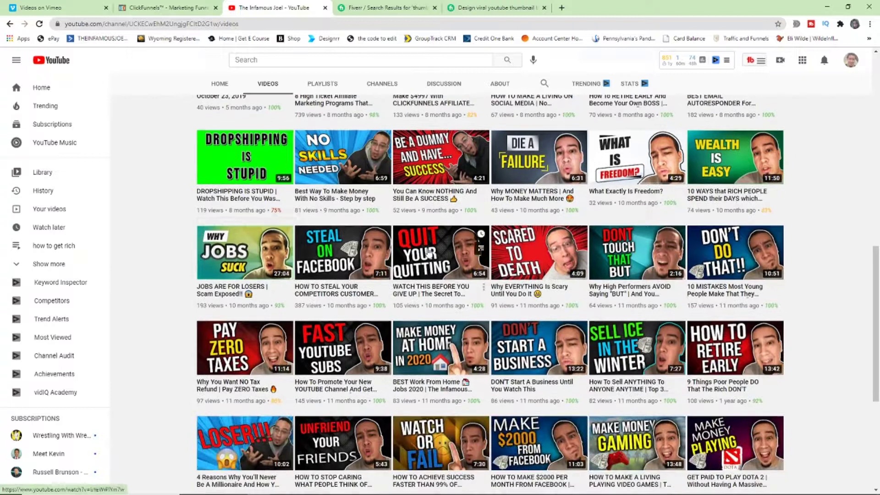
scroll(422, 202, down, 2)
scroll(422, 202, down, 1)
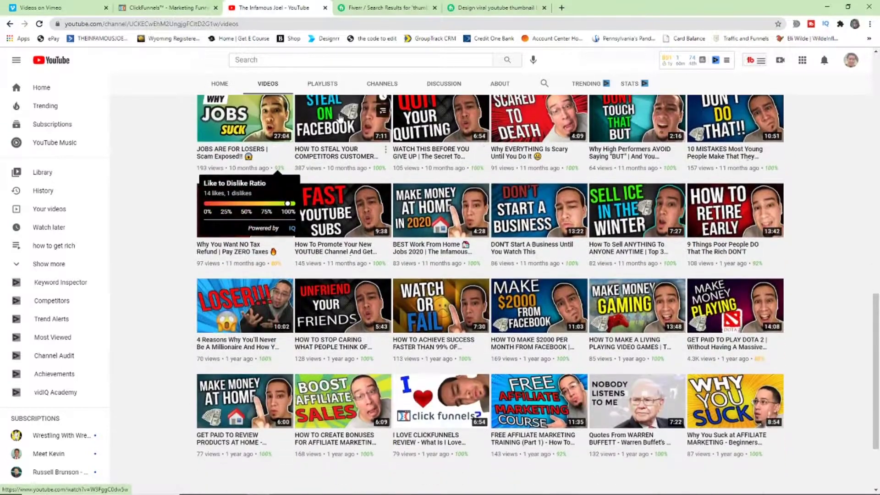
scroll(361, 201, down, 2)
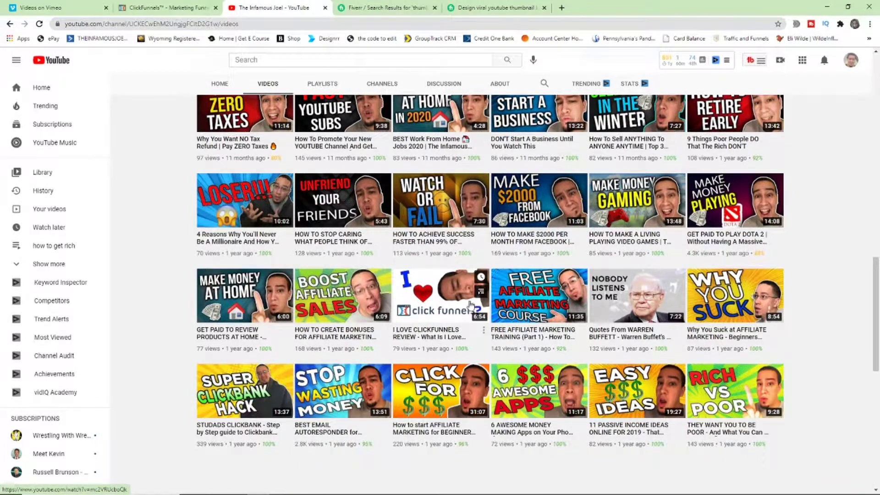
scroll(550, 275, down, 2)
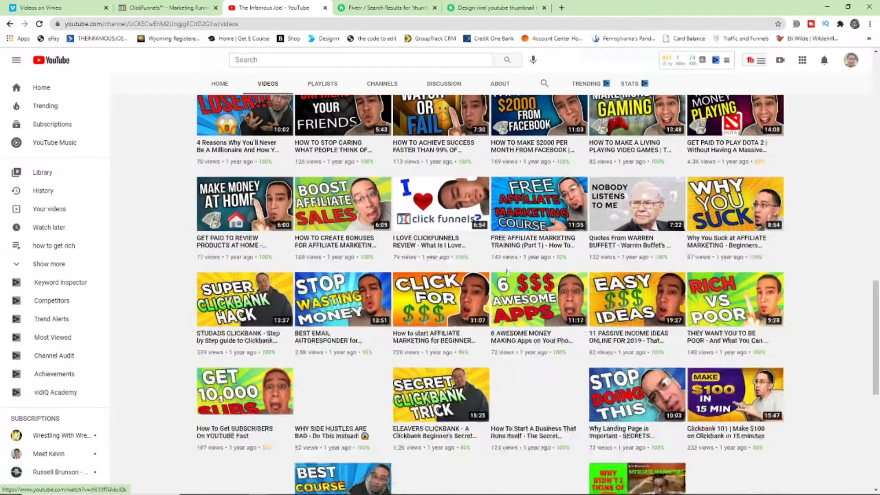
scroll(501, 311, down, 3)
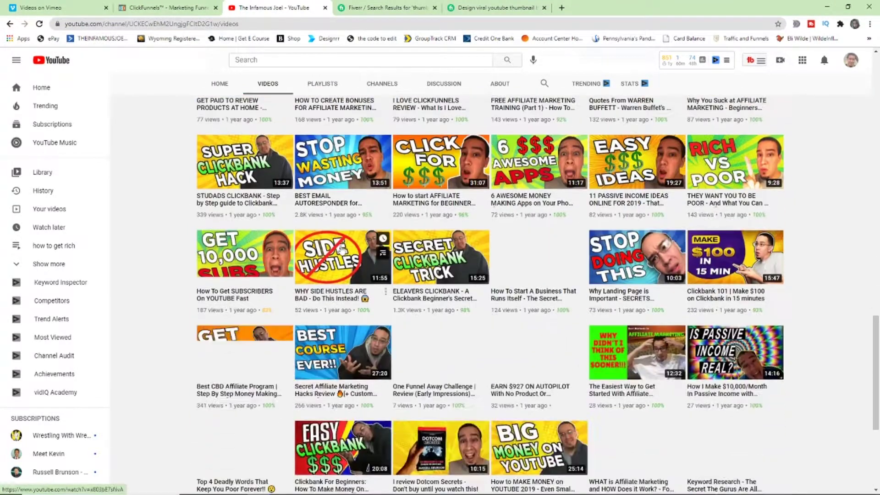
scroll(469, 313, down, 2)
scroll(469, 313, down, 1)
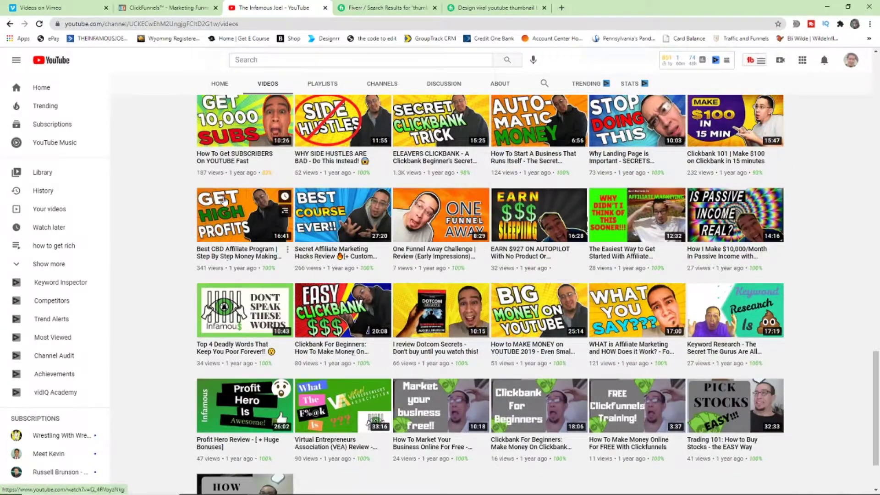
scroll(255, 258, up, 6)
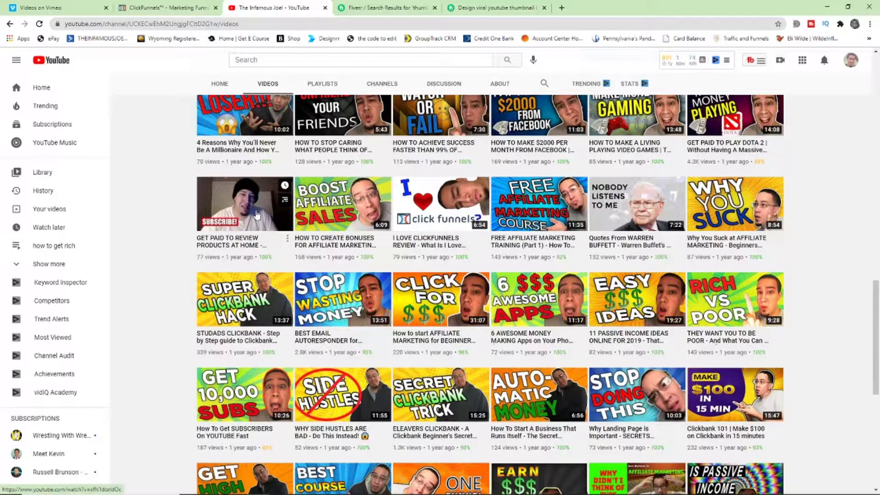
scroll(255, 258, up, 3)
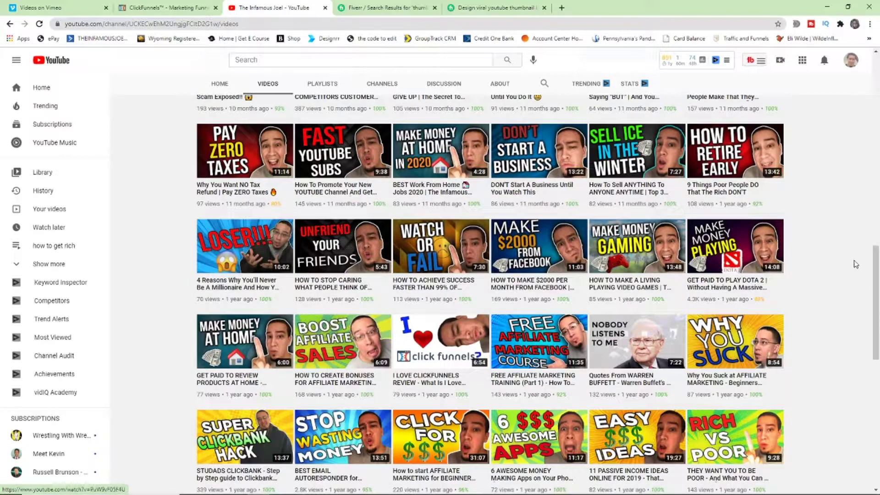
scroll(839, 261, up, 5)
scroll(834, 256, up, 11)
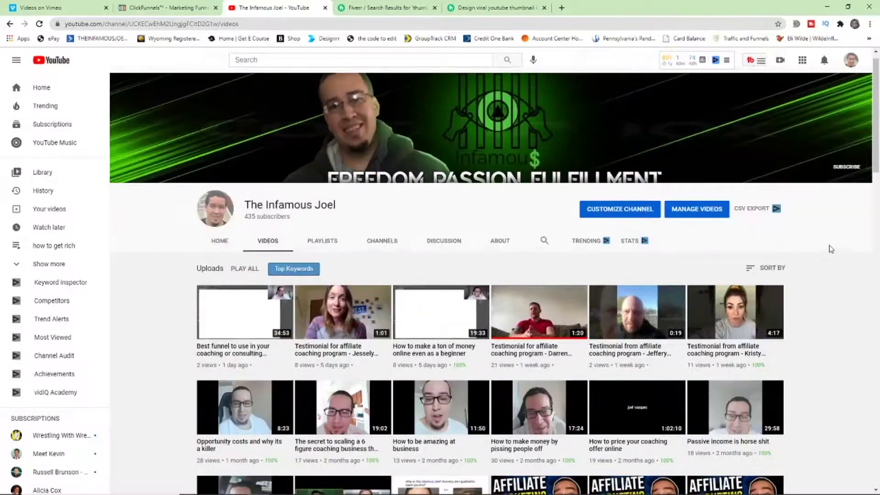
Compare the layouts, text and face cutouts of the custom thumbnails among the channel's uploads
scroll(503, 226, down, 4)
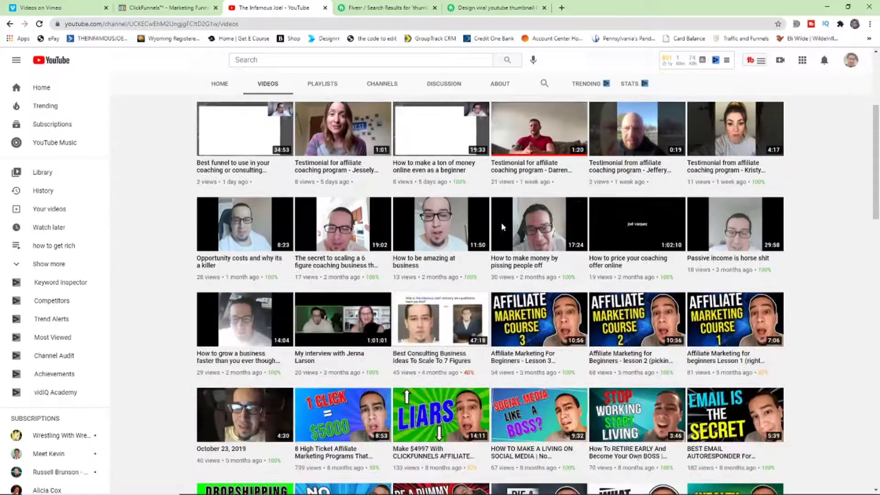
scroll(456, 193, down, 2)
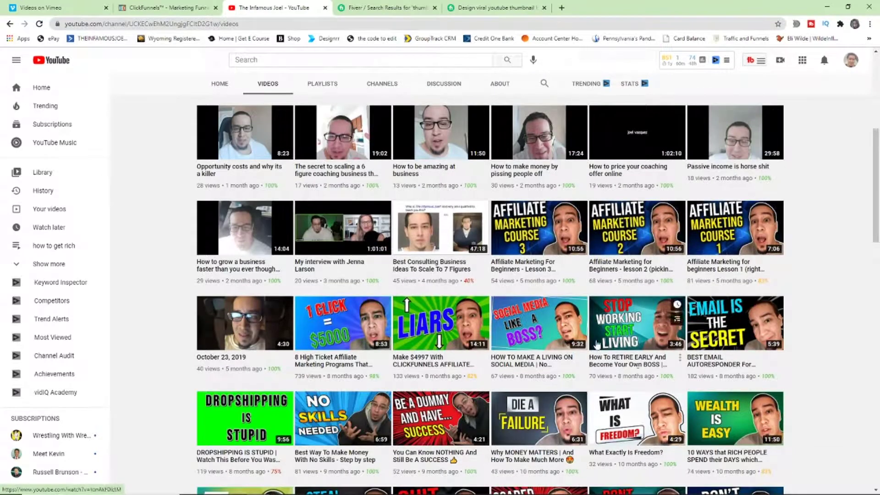
scroll(457, 193, down, 4)
scroll(813, 264, down, 1)
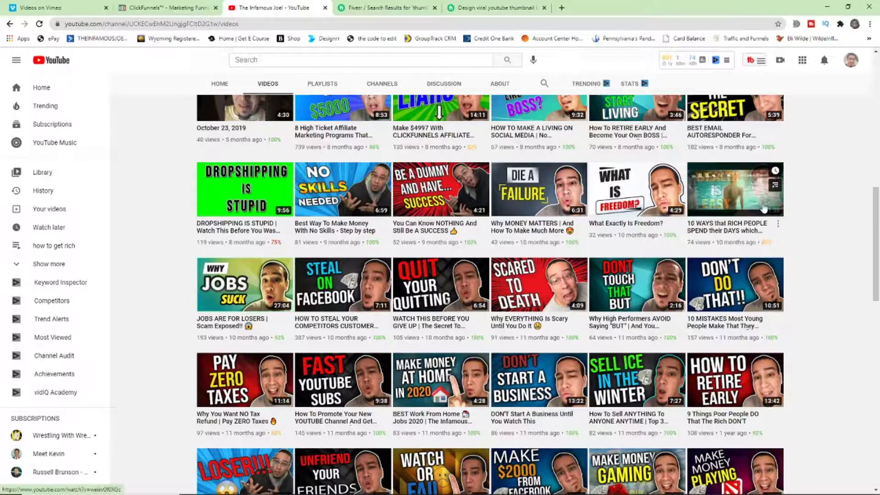
mouse_move(656, 209)
mouse_move(539, 198)
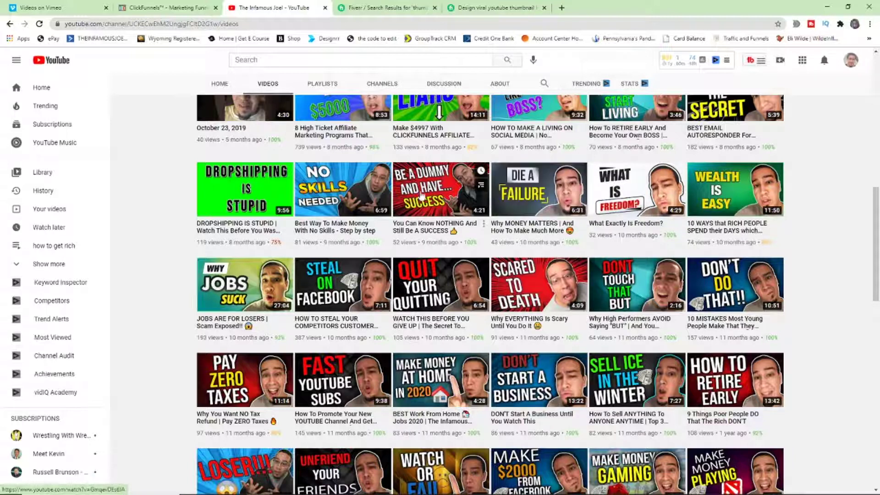
mouse_move(356, 193)
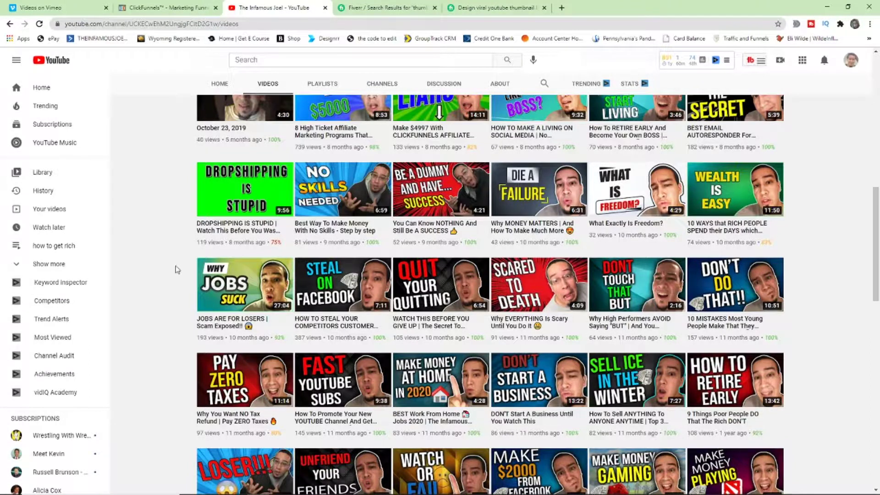
scroll(174, 257, down, 4)
mouse_move(200, 272)
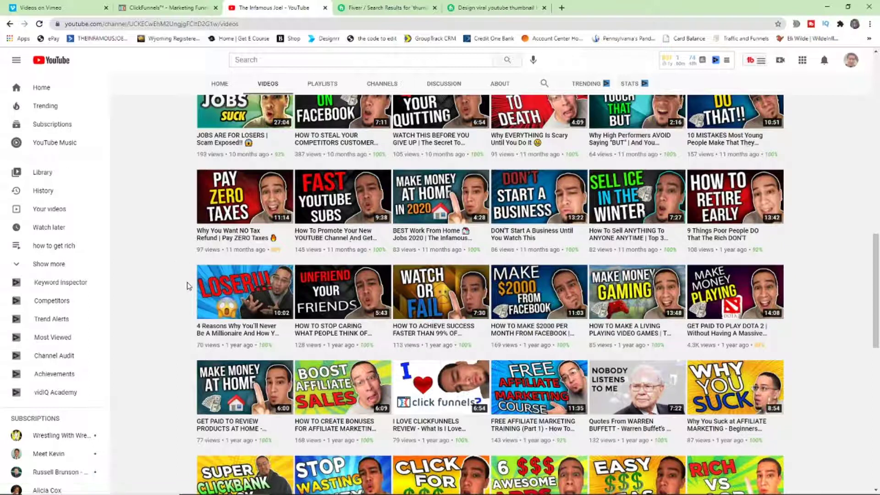
scroll(186, 287, up, 5)
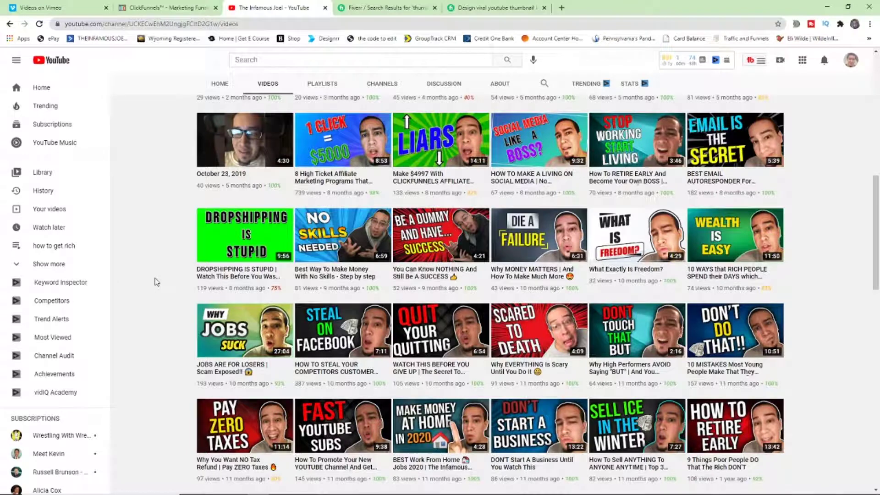
scroll(156, 282, up, 3)
scroll(751, 254, down, 2)
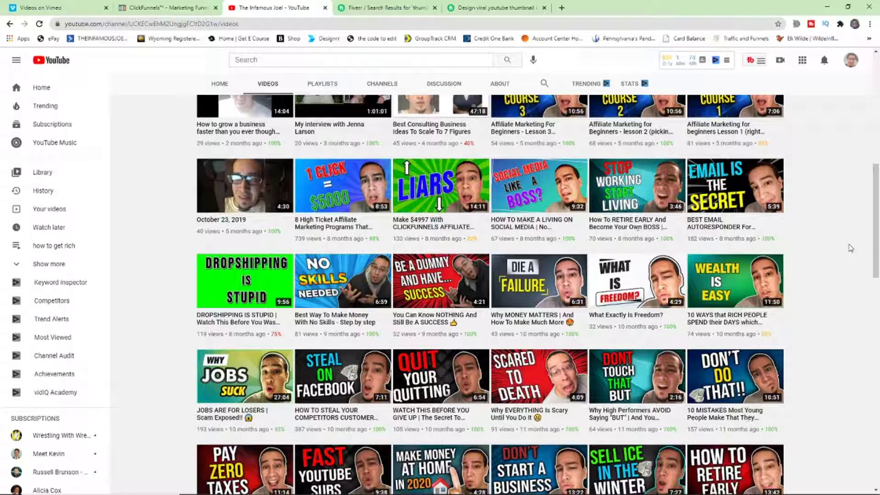
click(281, 487)
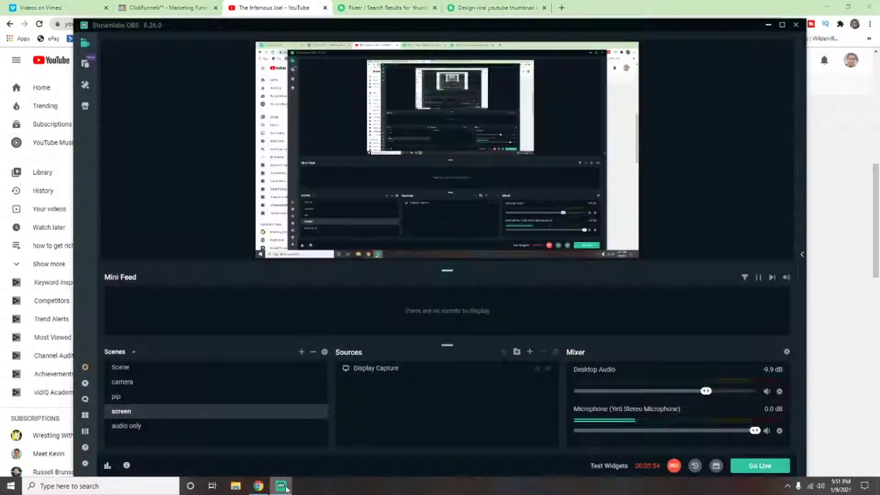